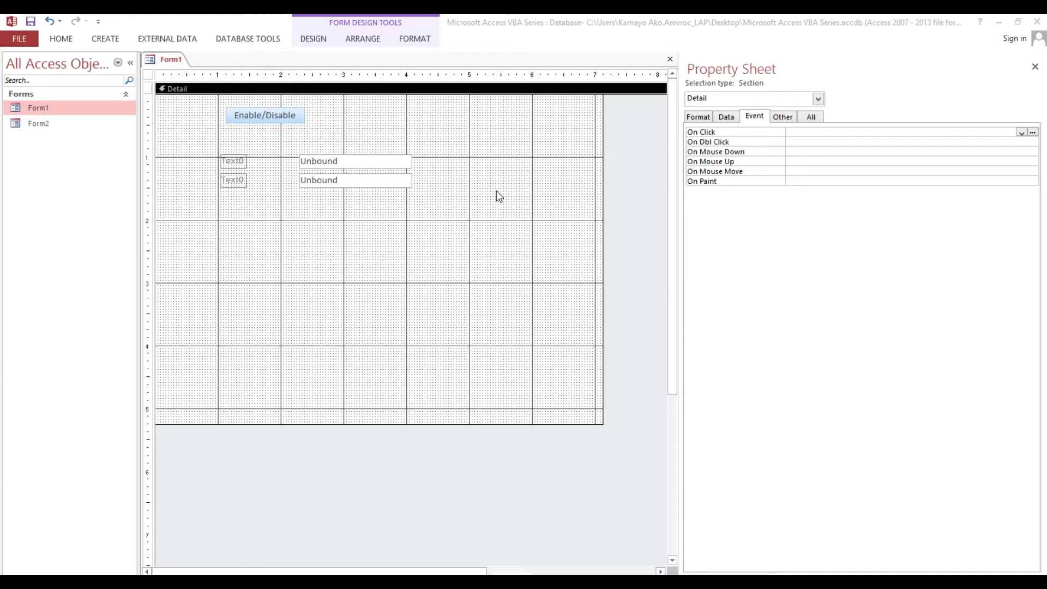
# Activate Access and show the Home ribbon while Form1 stays in Design view.
pyautogui.click(61, 40)
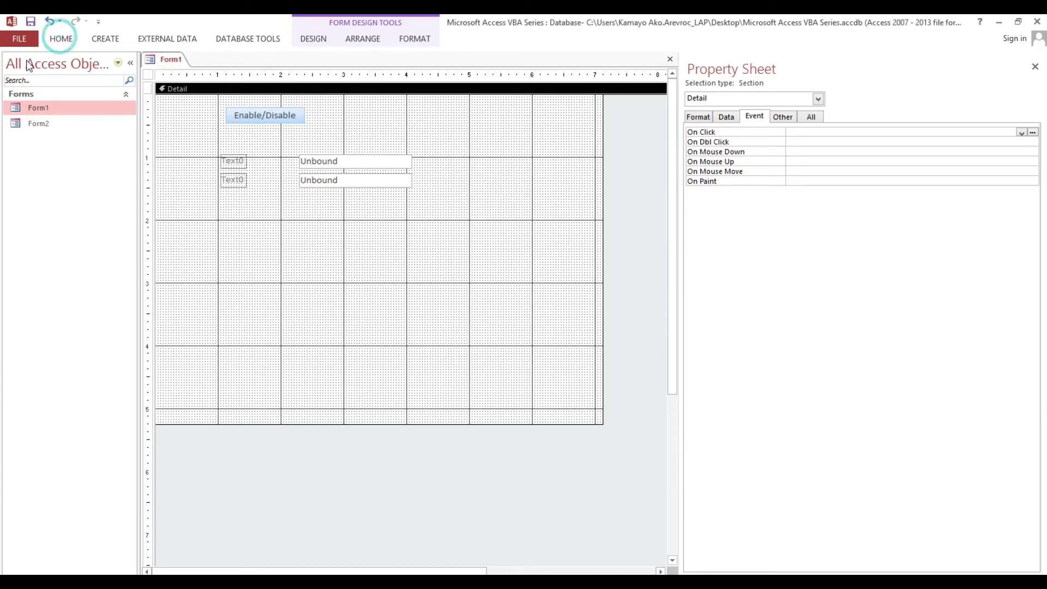
pyautogui.click(60, 39)
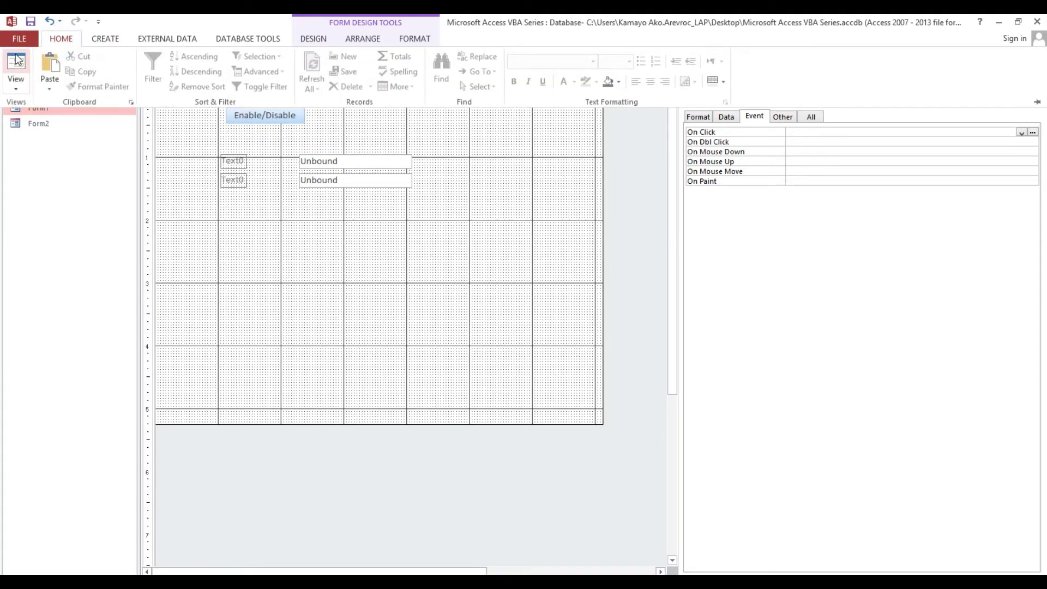
# Run Form1 in Form view and use Enable/Disable to grey out the first text box.
pyautogui.click(17, 55)
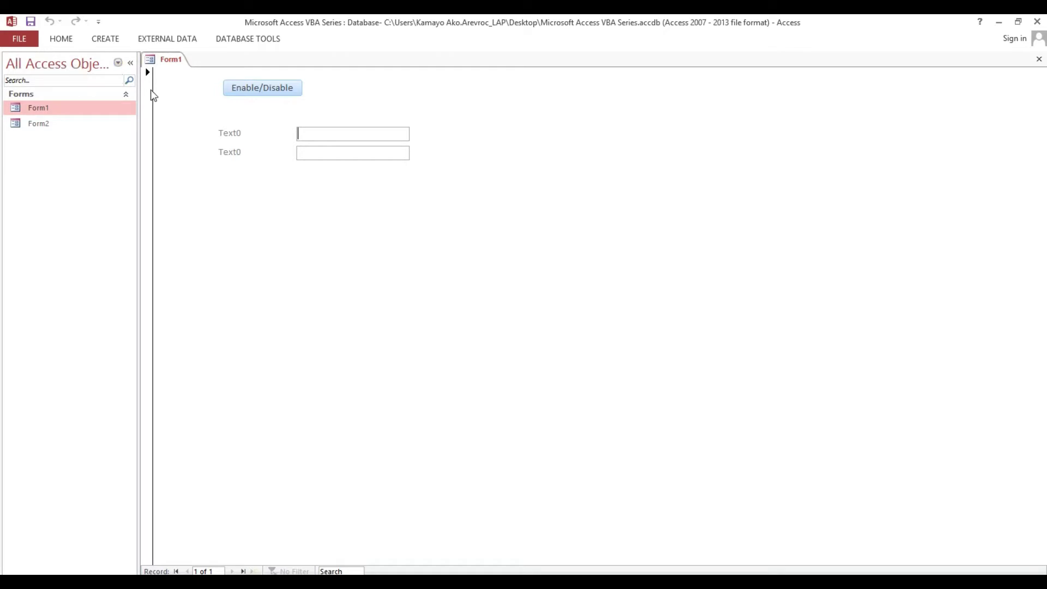
pyautogui.click(276, 94)
pyautogui.click(315, 134)
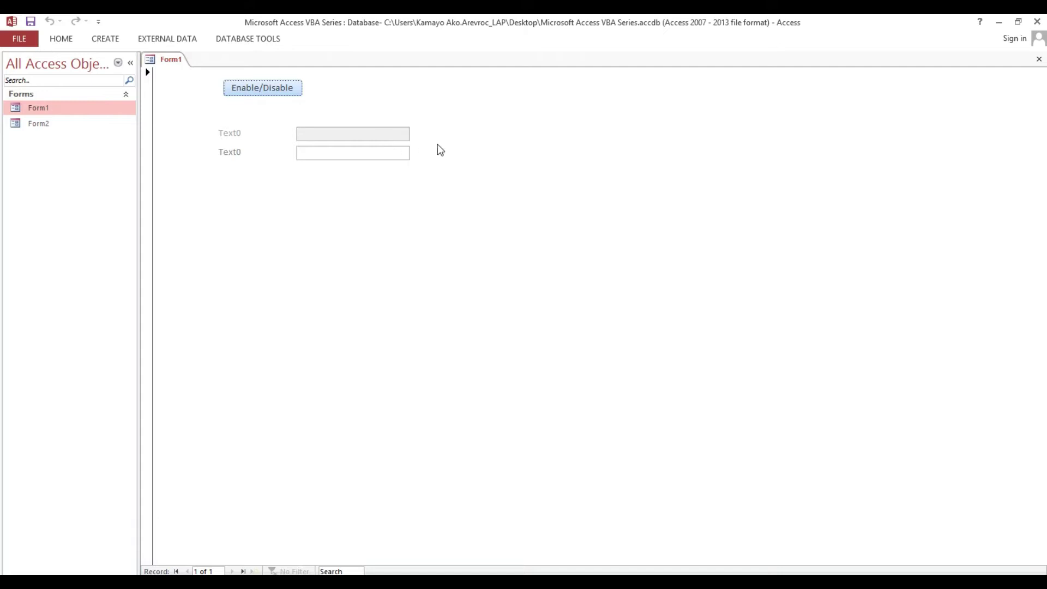
pyautogui.rightClick(481, 162)
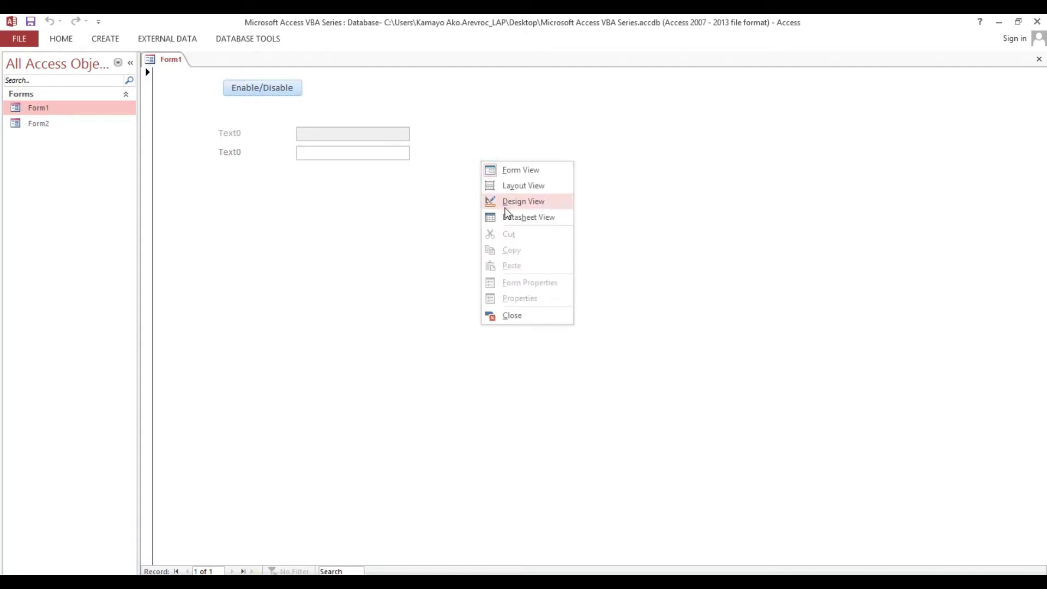
# Re-enable the first text box and return Form1 to Design view.
pyautogui.click(278, 86)
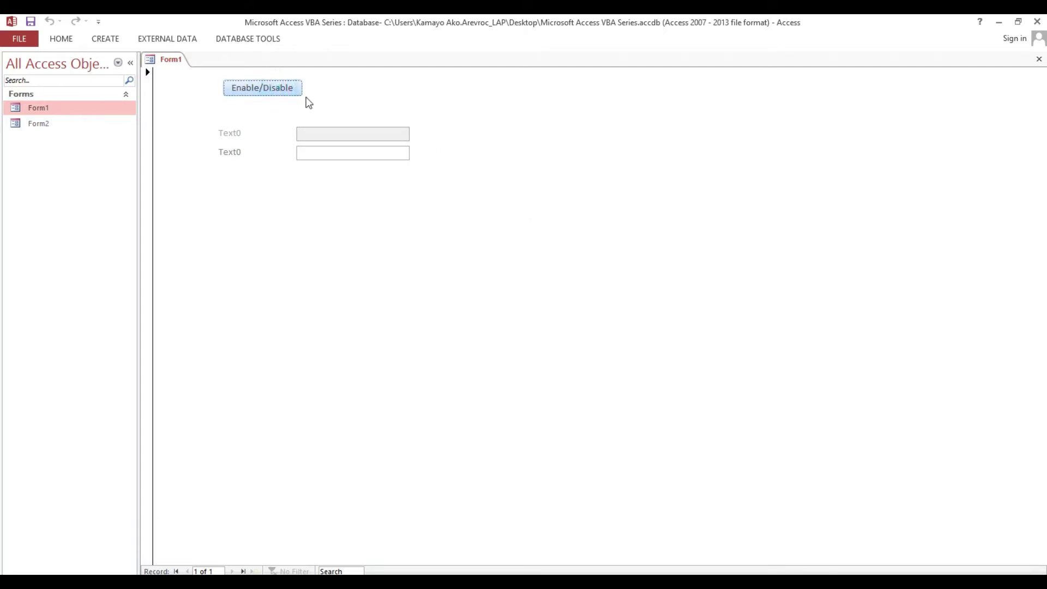
pyautogui.click(282, 85)
pyautogui.rightClick(498, 141)
pyautogui.click(526, 180)
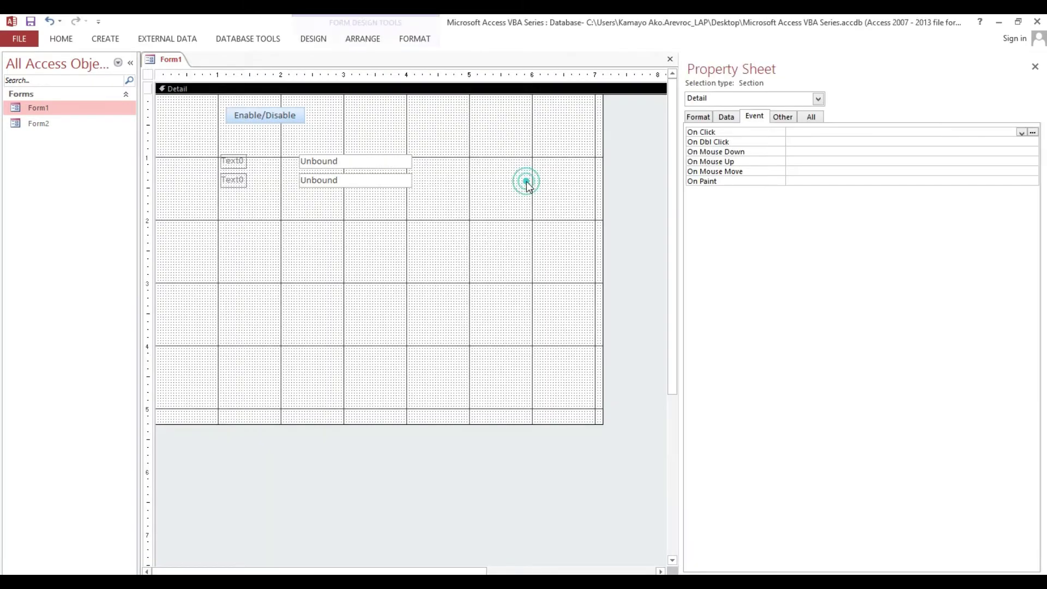
# Draw a new command button below the text boxes, dismissing the button wizard.
pyautogui.click(312, 39)
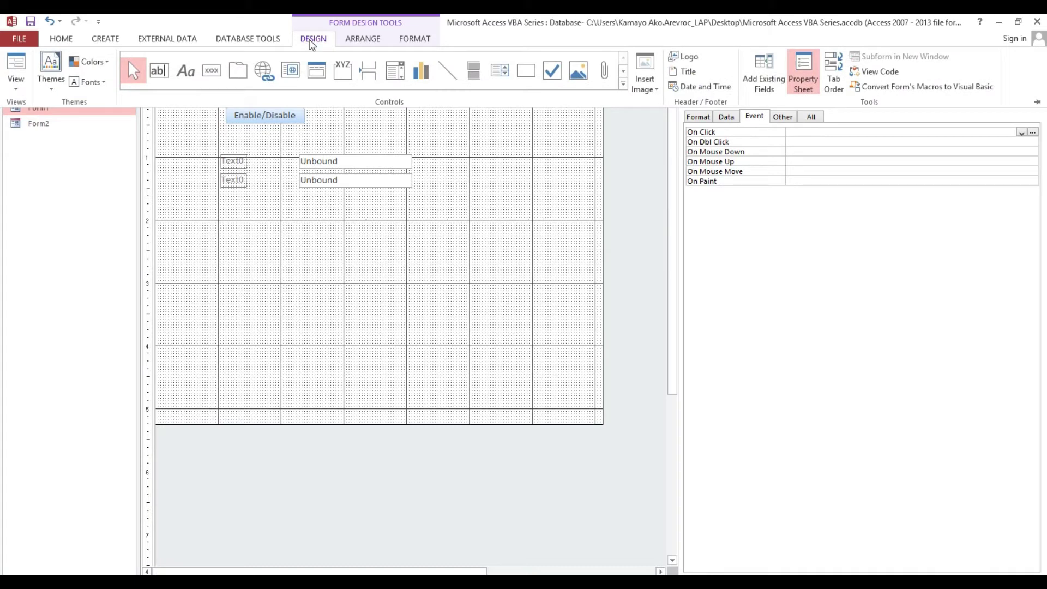
pyautogui.click(211, 71)
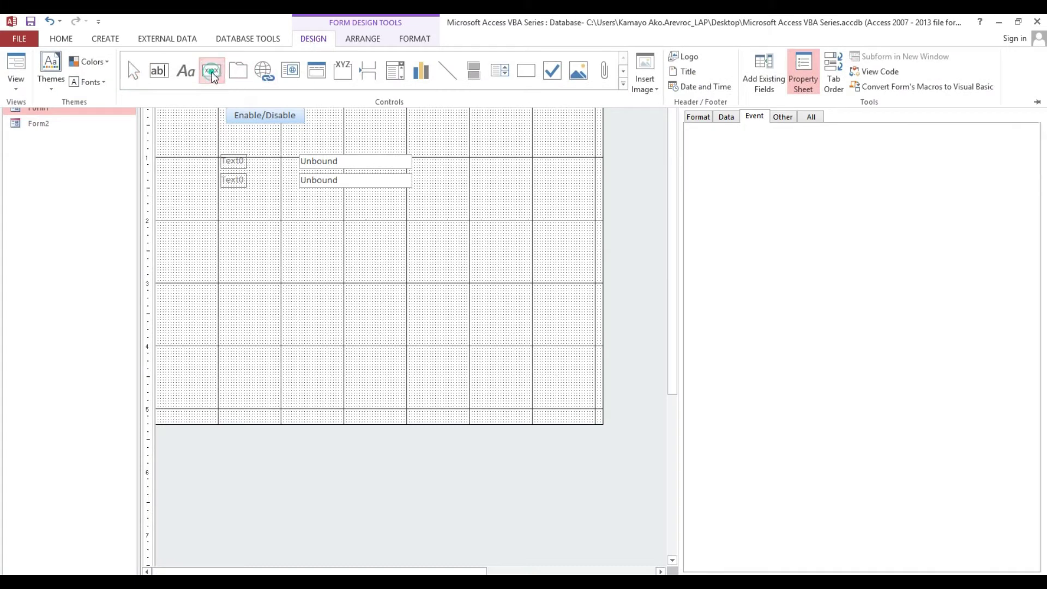
pyautogui.click(276, 224)
pyautogui.moveTo(231, 235); pyautogui.dragTo(350, 257)
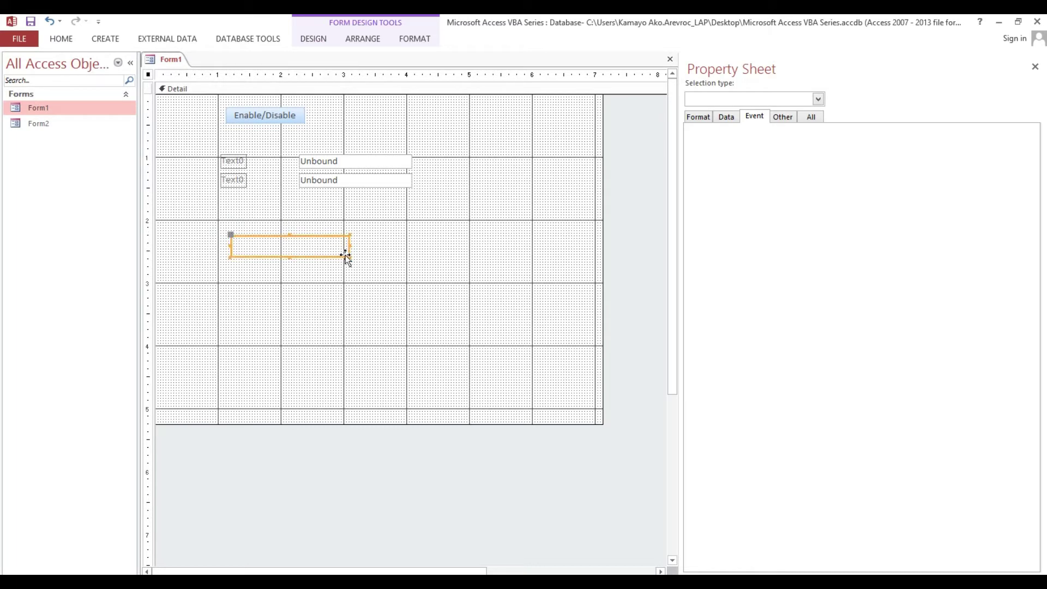
pyautogui.click(475, 323)
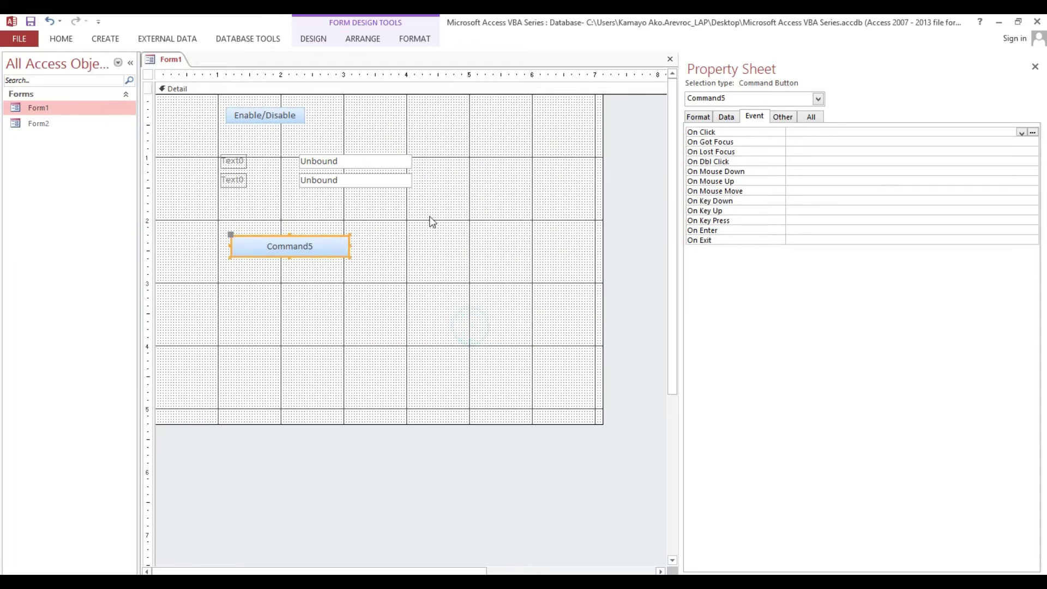
# Change the new button's caption from Command5 to 'Process Read Only'.
pyautogui.click(697, 116)
pyautogui.click(845, 141)
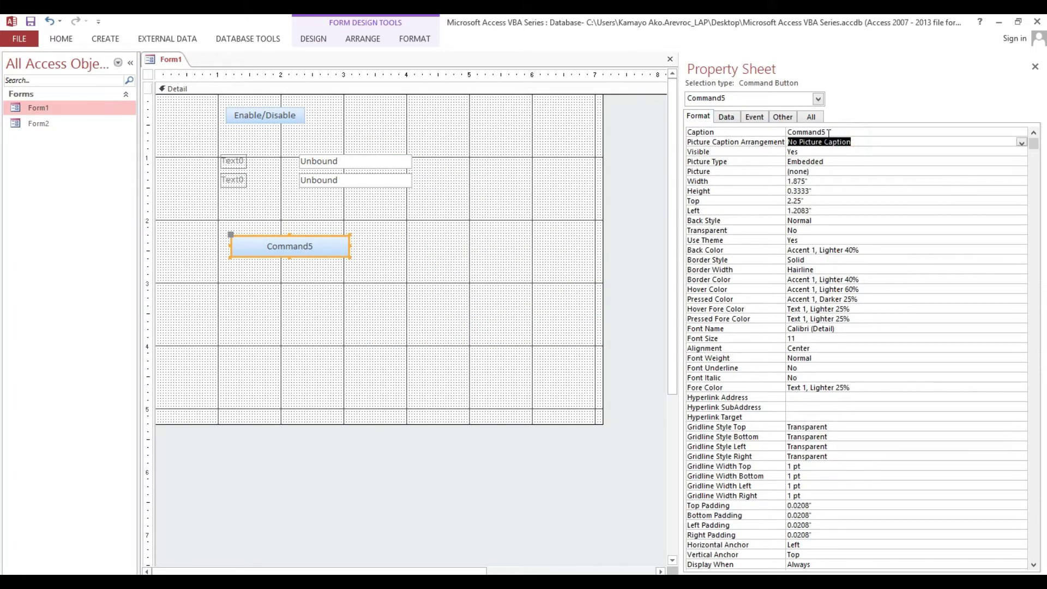
pyautogui.click(828, 133)
pyautogui.doubleClick(821, 132)
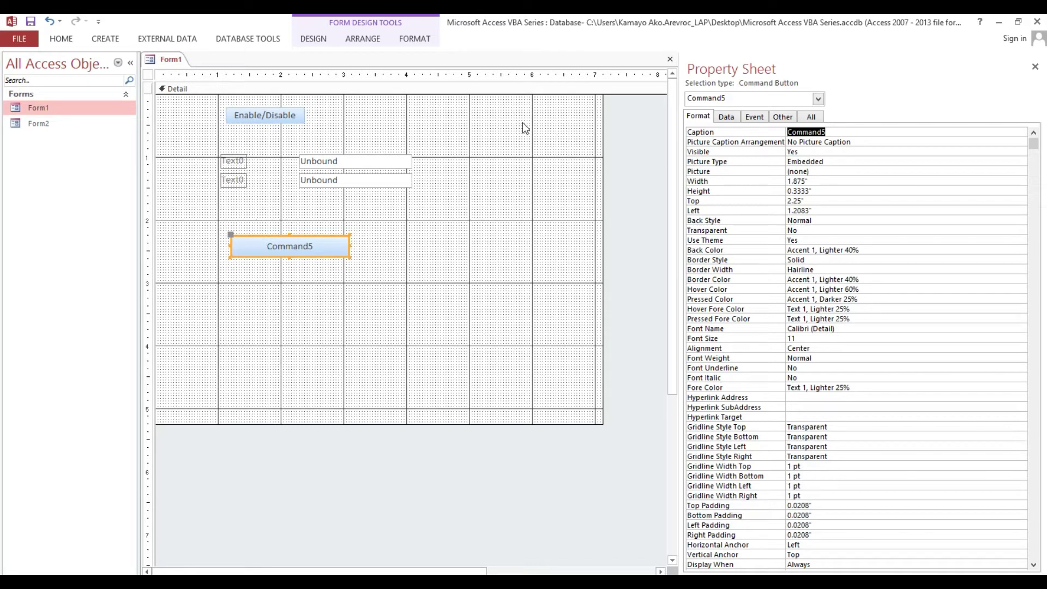
pyautogui.write('Proc')
pyautogui.write('ess Read')
pyautogui.write(' Only')
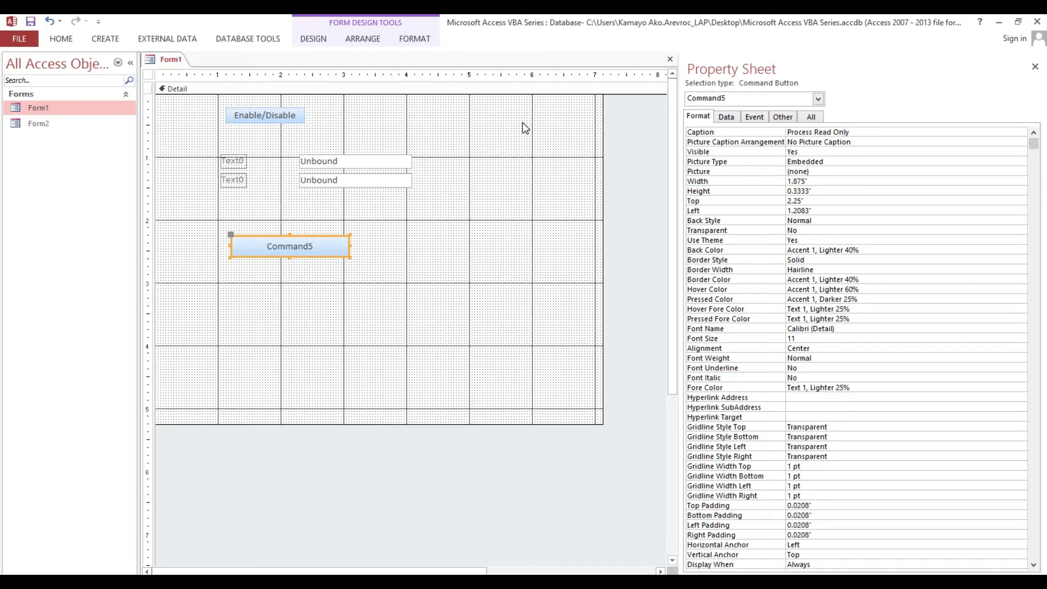
pyautogui.press('Return')
# Confirm on the Other tab that the top text box is named txtName.
pyautogui.click(371, 161)
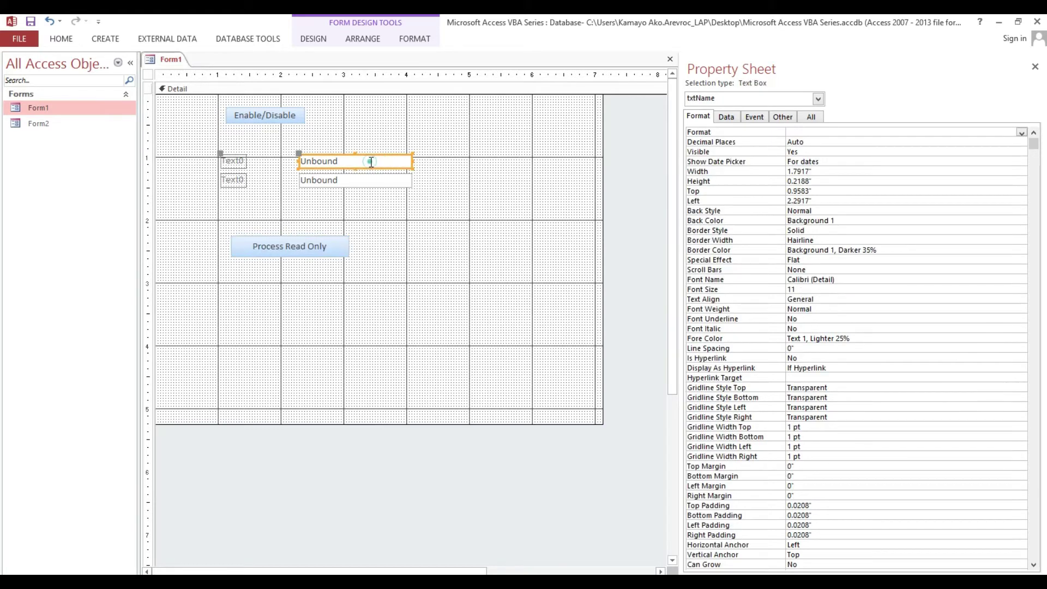
pyautogui.click(780, 118)
pyautogui.click(842, 129)
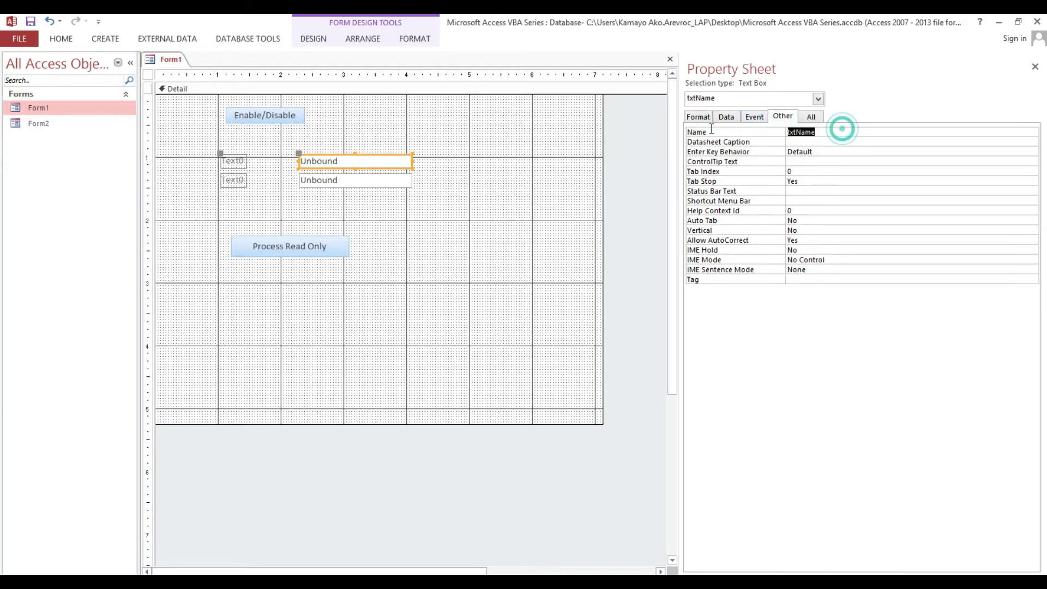
# Set the Process Read Only button's On Click event to [Event Procedure].
pyautogui.click(304, 250)
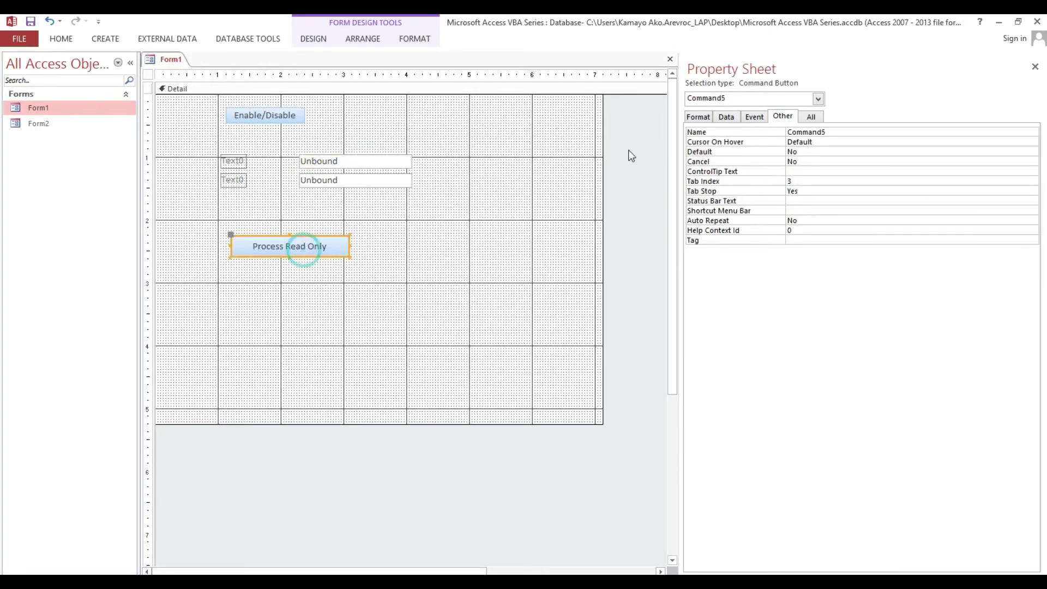
pyautogui.click(755, 117)
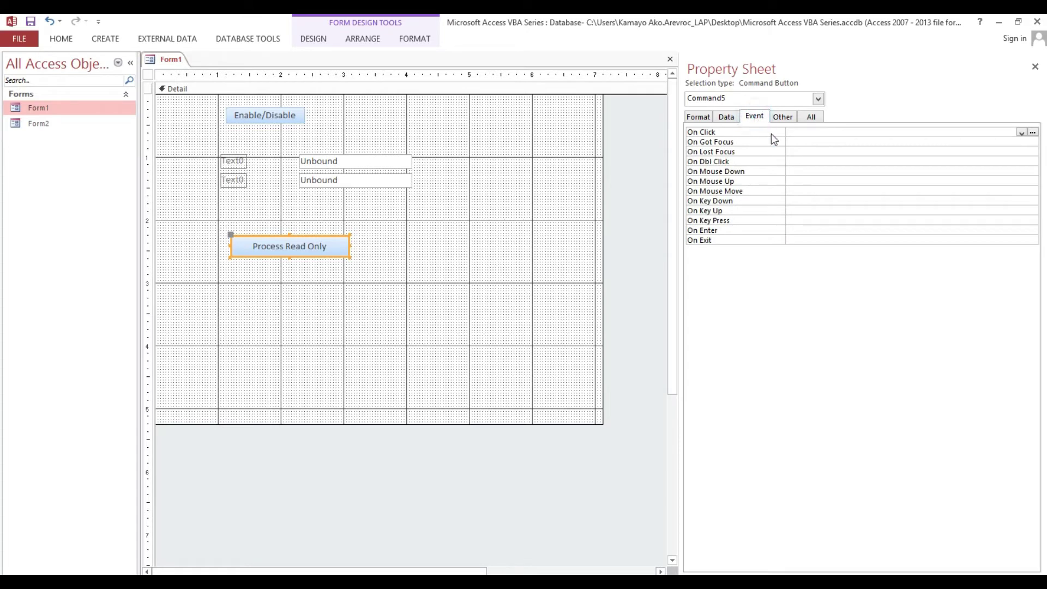
pyautogui.click(792, 132)
pyautogui.click(1021, 132)
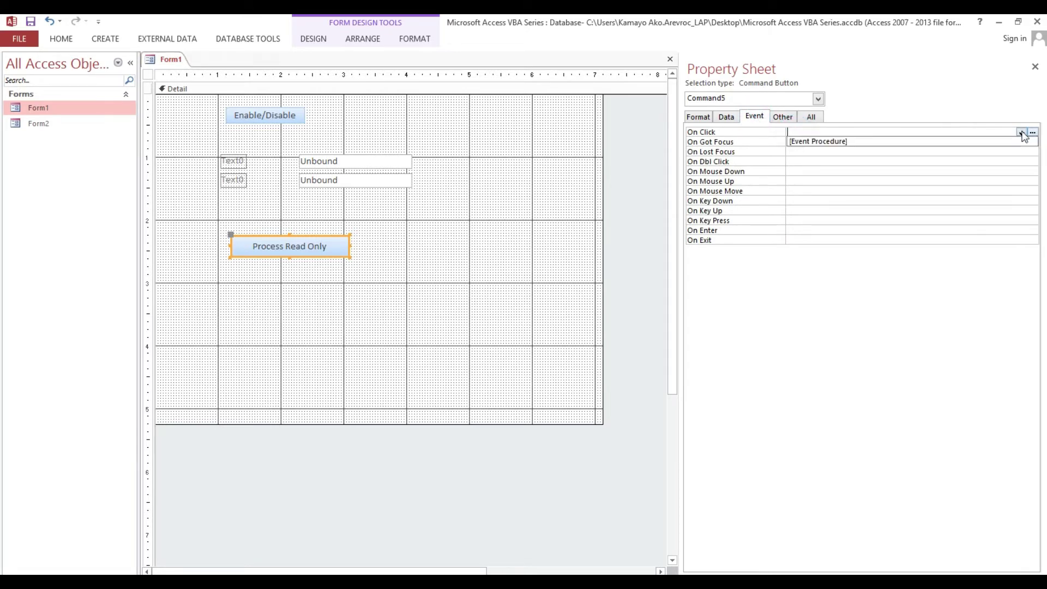
pyautogui.click(1003, 141)
# In Command5_Click, write 'If txtName.Locked Then txtName.Locked = False'.
pyautogui.click(1033, 133)
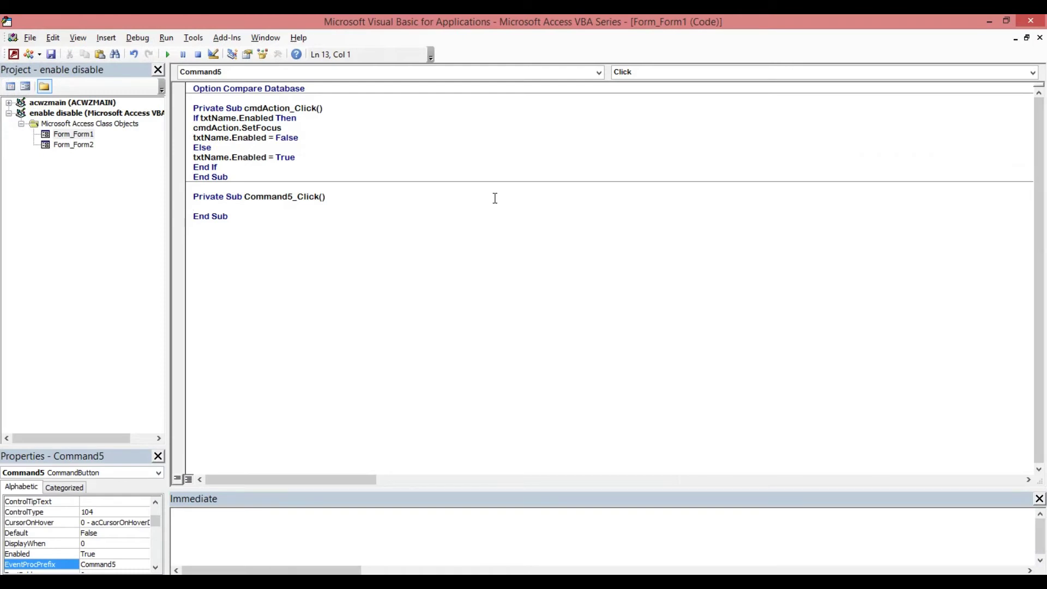
pyautogui.write('If ')
pyautogui.write('txtName')
pyautogui.write('.l')
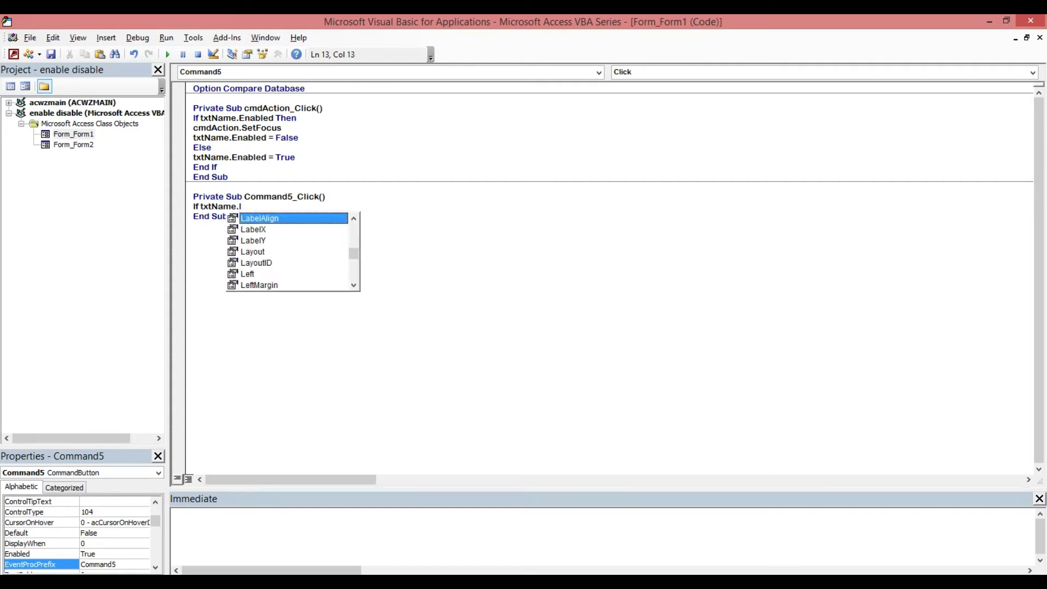
pyautogui.write('o')
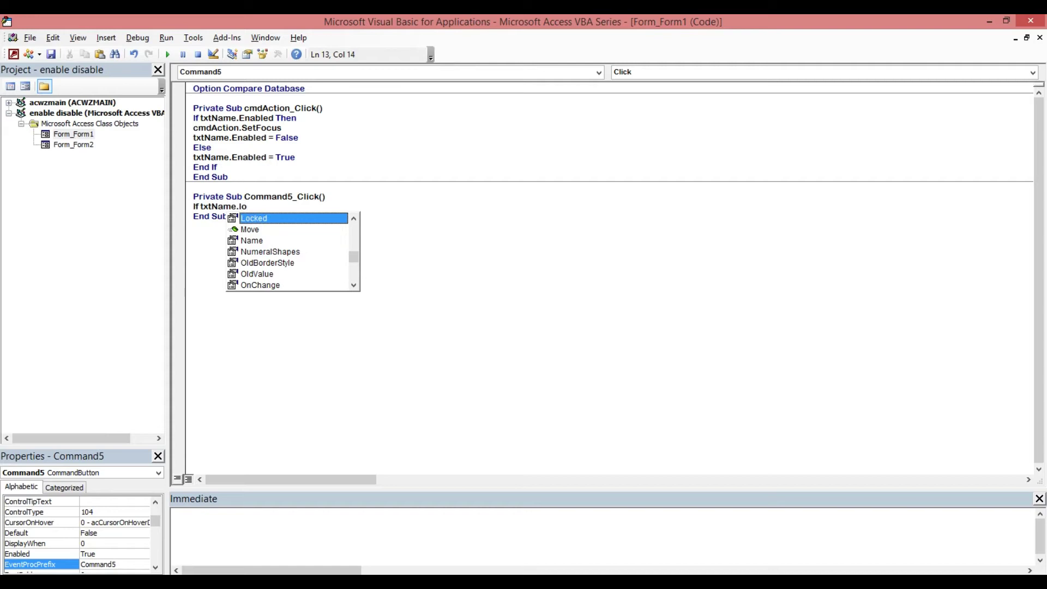
pyautogui.press('Tab')
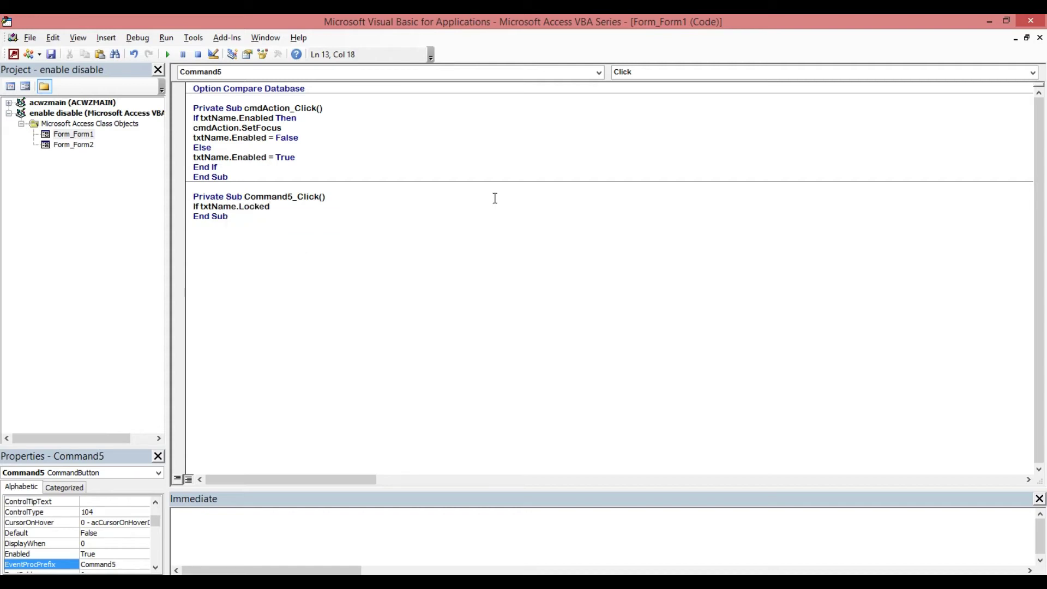
pyautogui.write(' Then')
pyautogui.press('Return')
pyautogui.write('txtName')
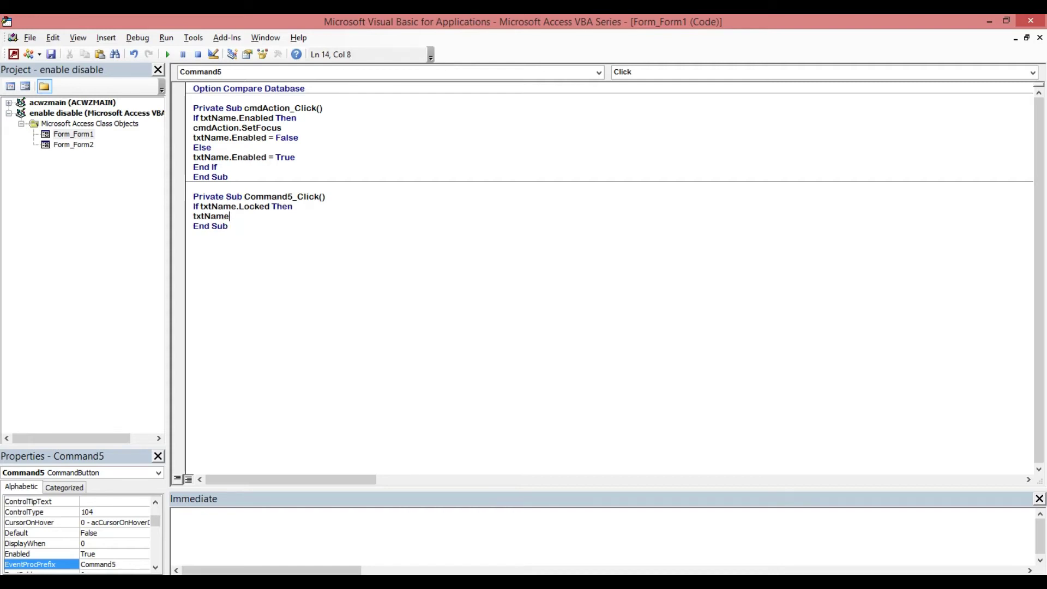
pyautogui.write('.l')
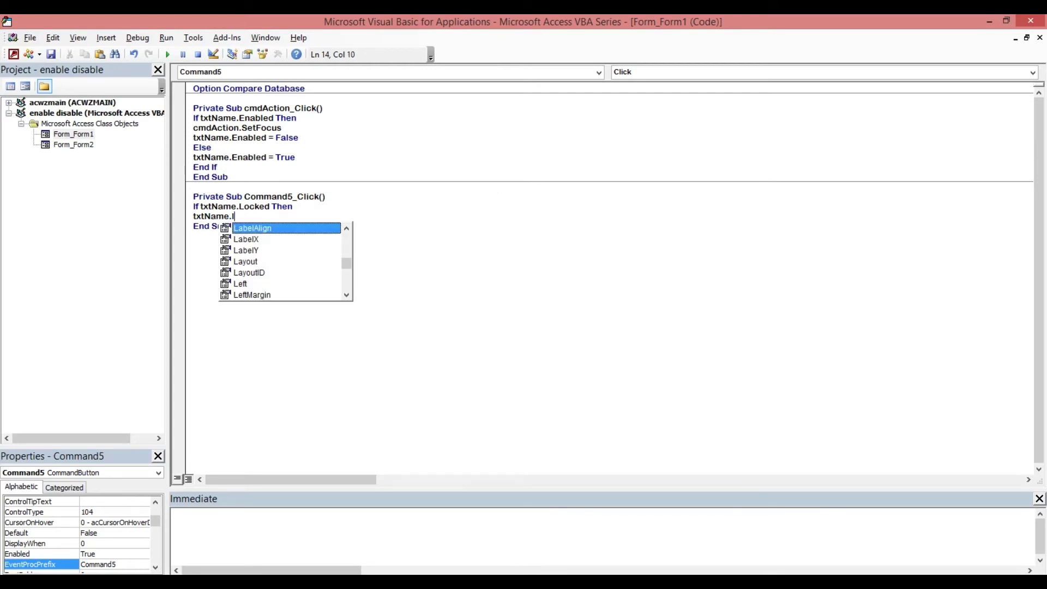
pyautogui.write('oc')
pyautogui.press('Tab')
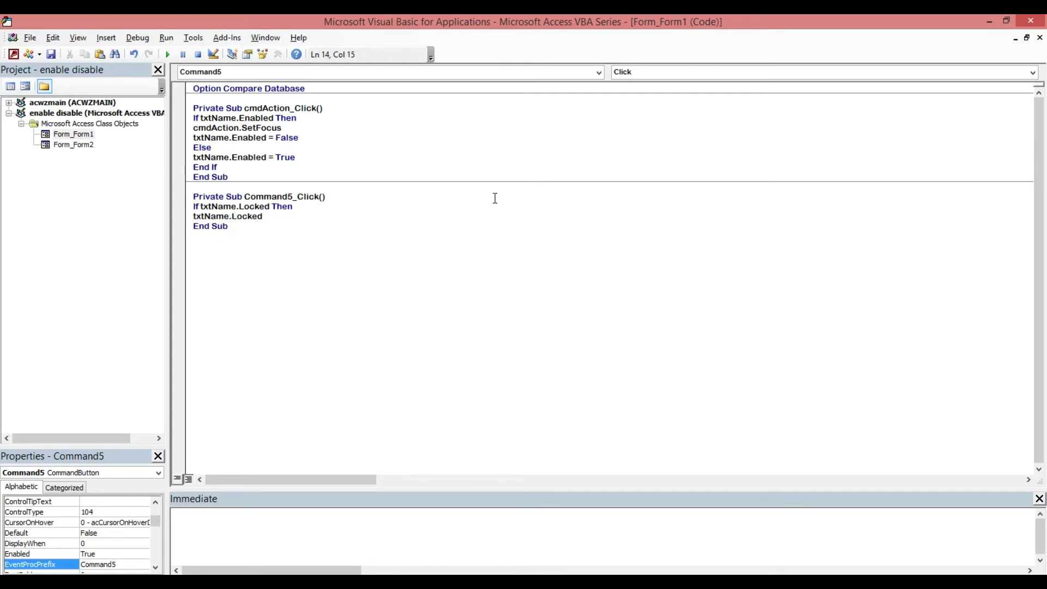
pyautogui.write('=')
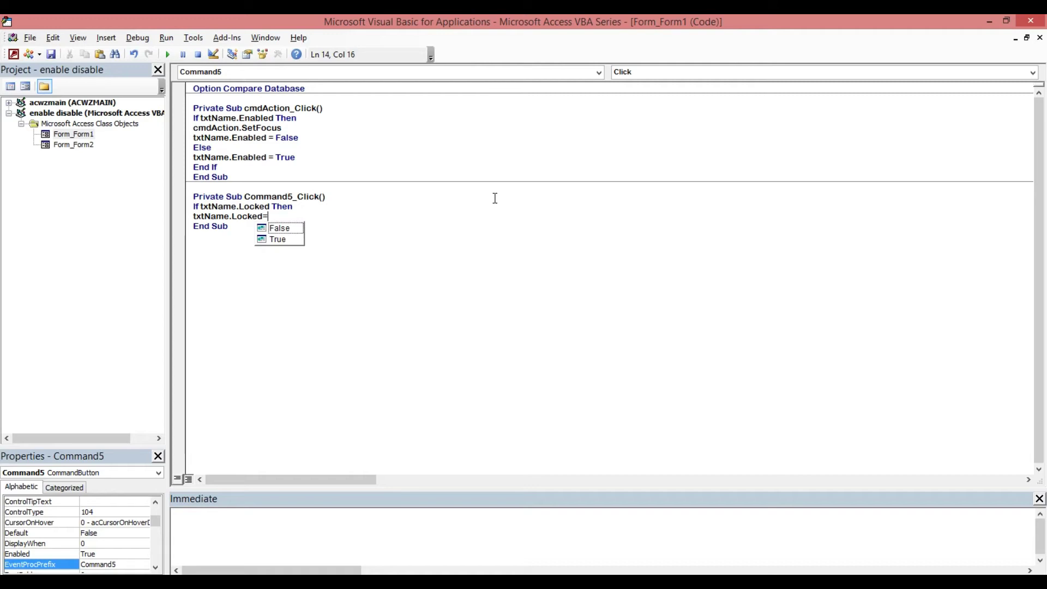
pyautogui.press('Down')
pyautogui.press('Tab')
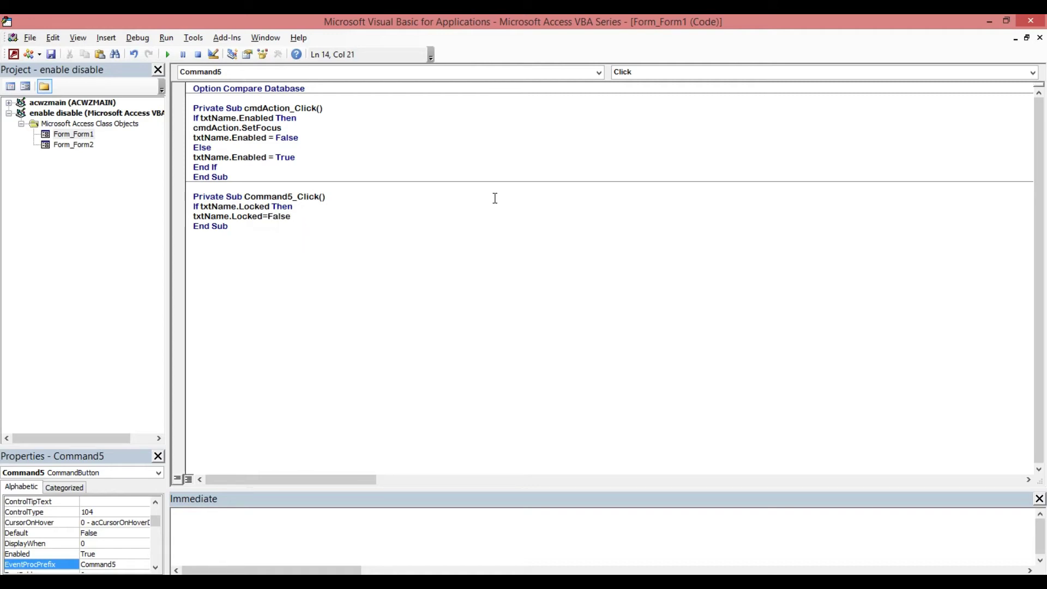
pyautogui.press('Return')
# Add 'Else txtName.Locked = True' and close the block with End If.
pyautogui.write('el')
pyautogui.write('se')
pyautogui.press('Return')
pyautogui.write('txtName')
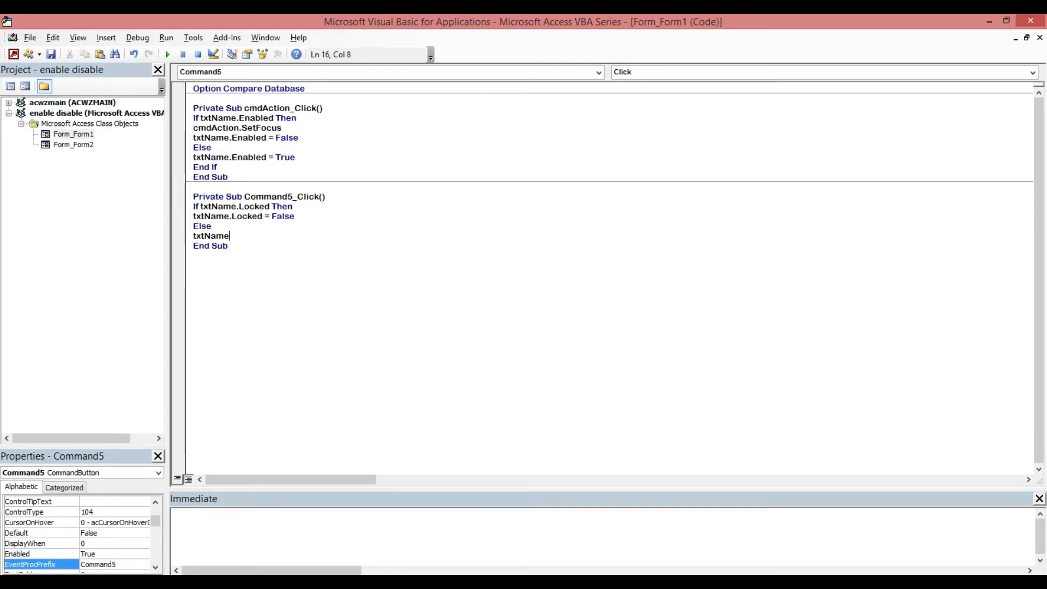
pyautogui.write('.l')
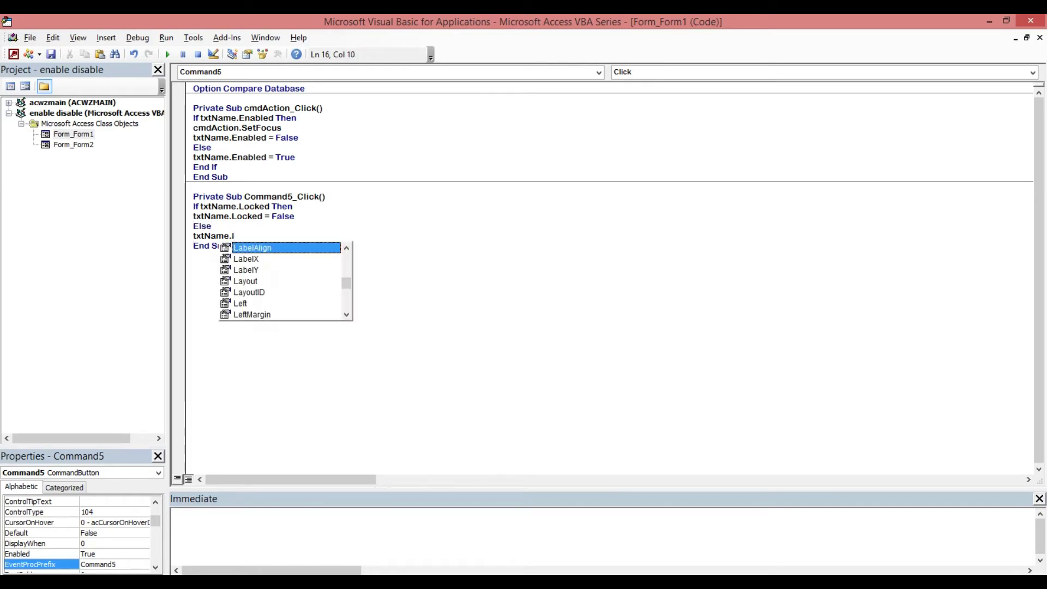
pyautogui.write('o')
pyautogui.press('Tab')
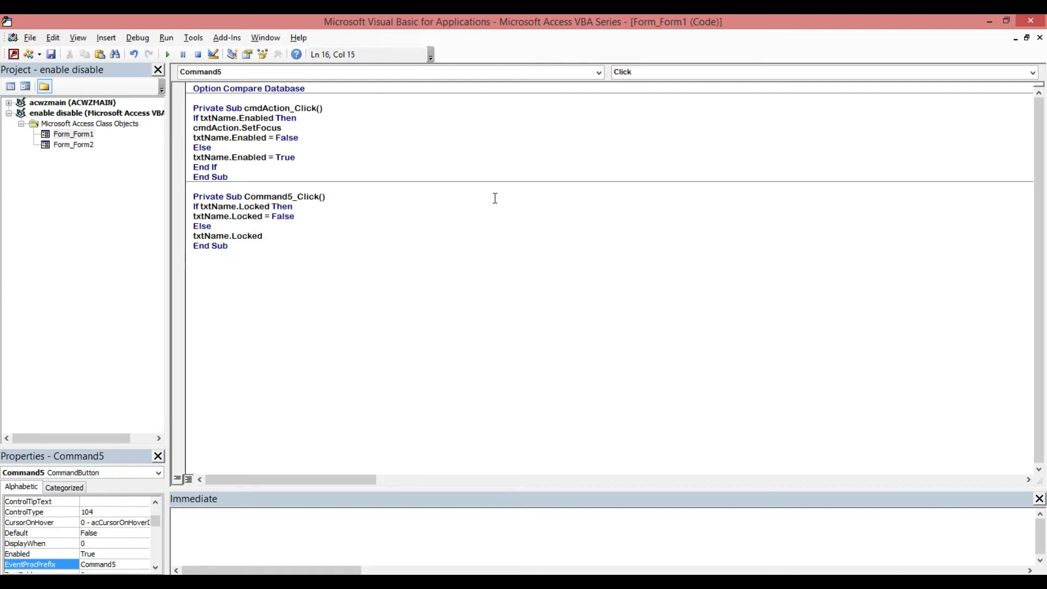
pyautogui.write('=')
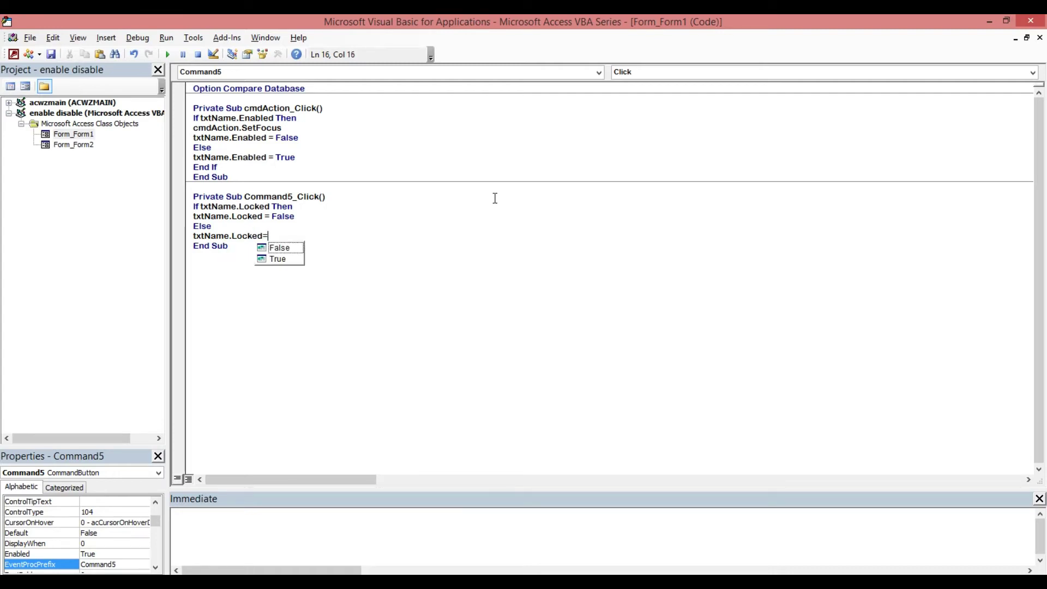
pyautogui.write('t')
pyautogui.press('Tab')
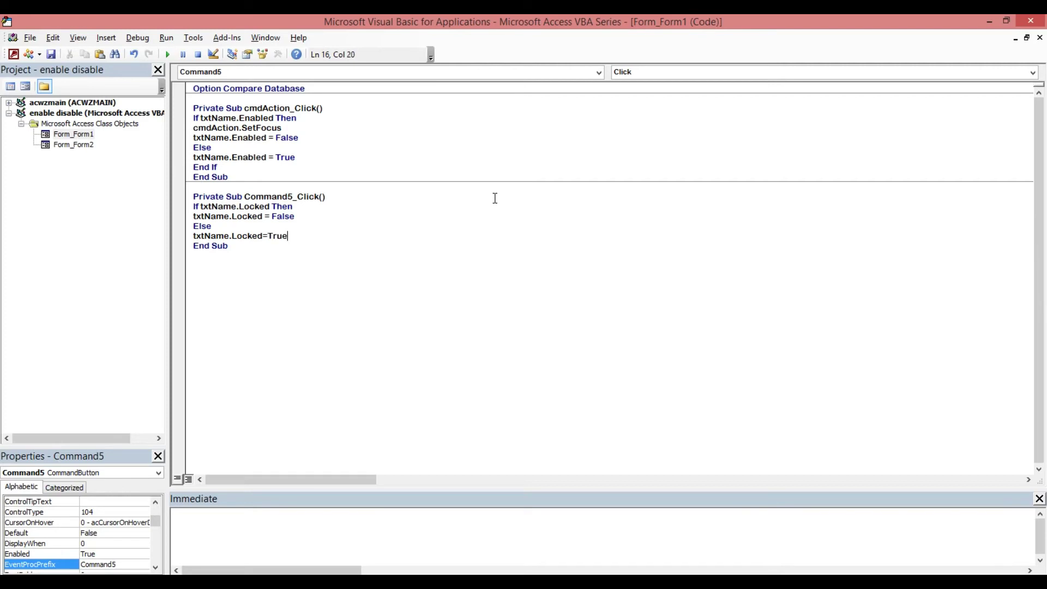
pyautogui.press('Return')
pyautogui.write('end i')
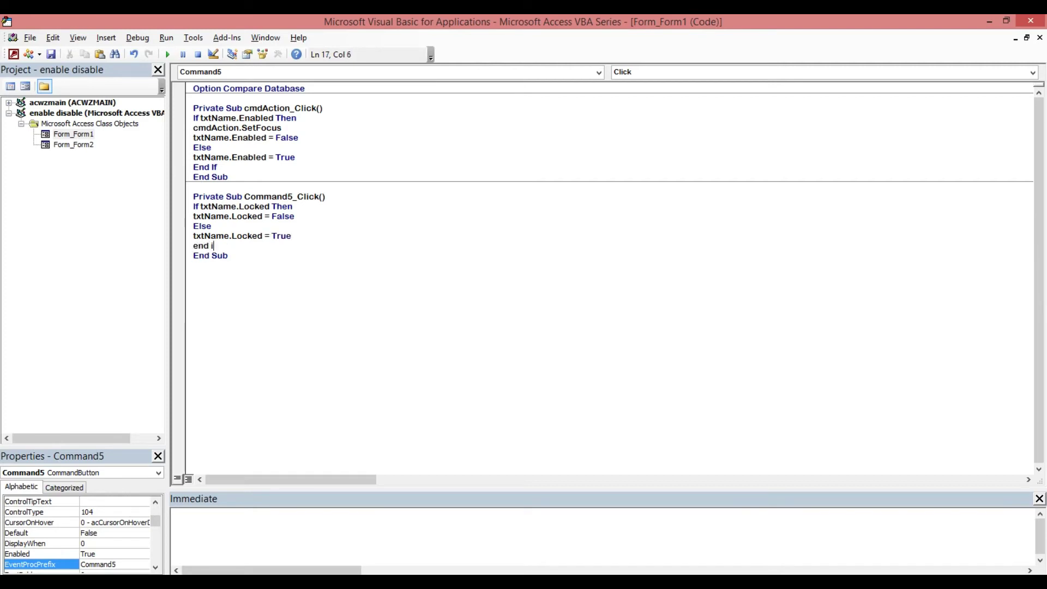
pyautogui.write('f')
pyautogui.click(584, 146)
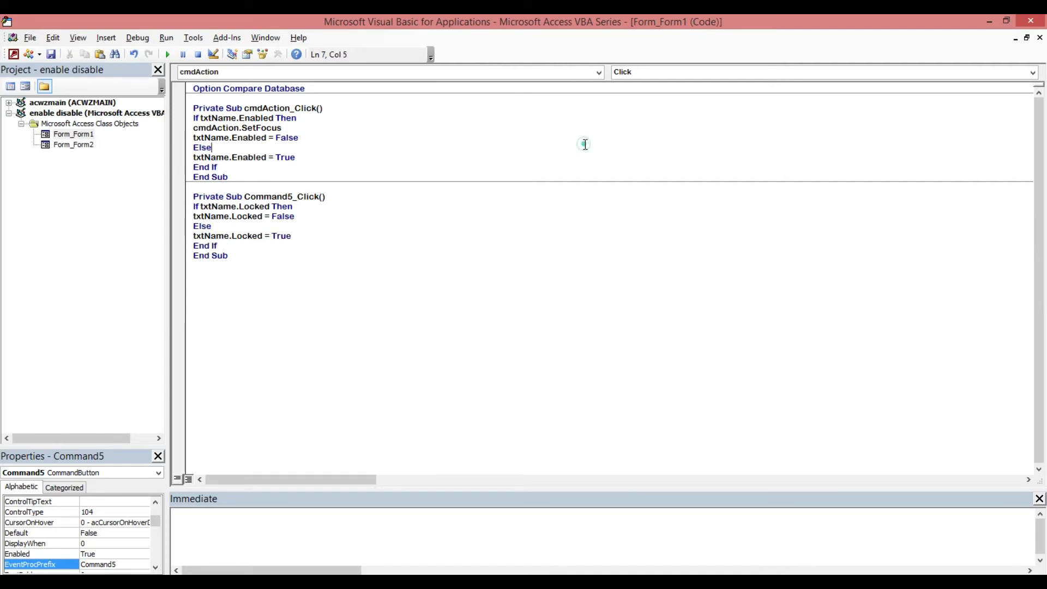
# Close the VBA editor and run Form1 in Form view.
pyautogui.click(1031, 20)
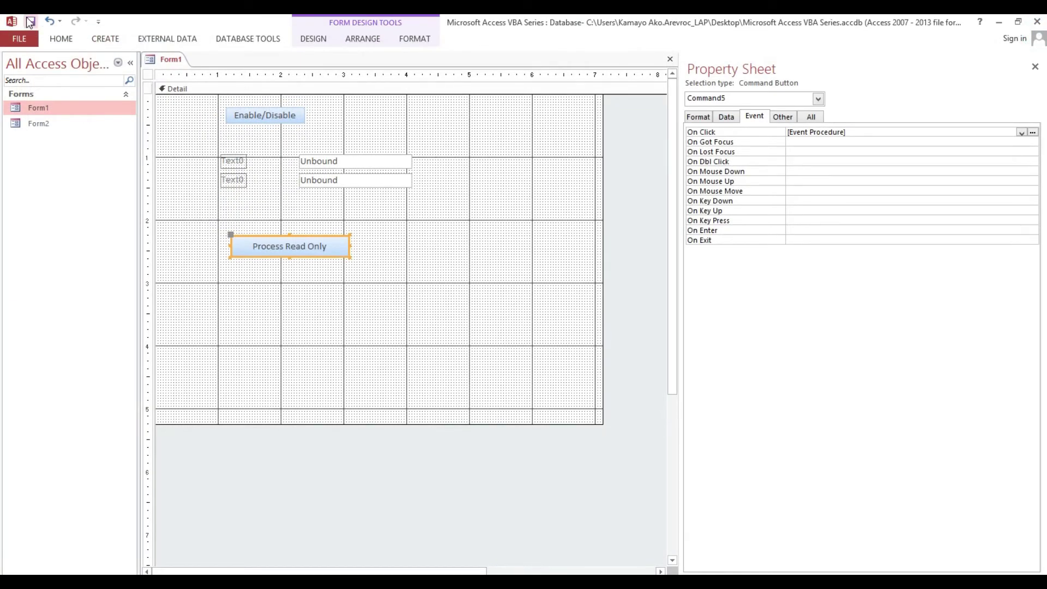
pyautogui.click(53, 38)
pyautogui.click(16, 65)
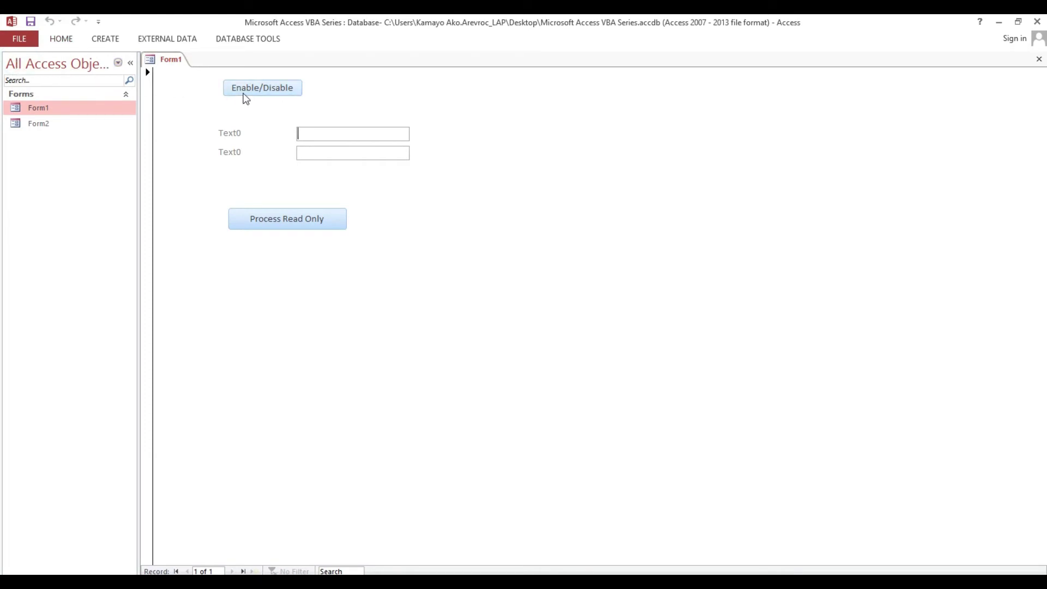
# Type into the first text box, disable and re-enable it, then enter a name.
pyautogui.write('re')
pyautogui.write('rey')
pyautogui.click(251, 88)
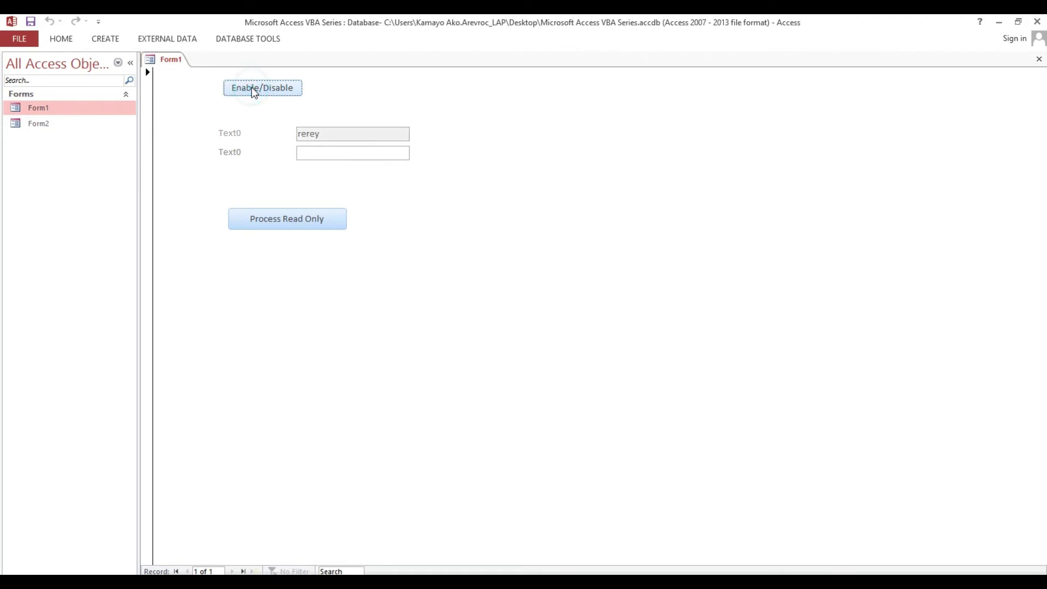
pyautogui.click(309, 132)
pyautogui.click(269, 89)
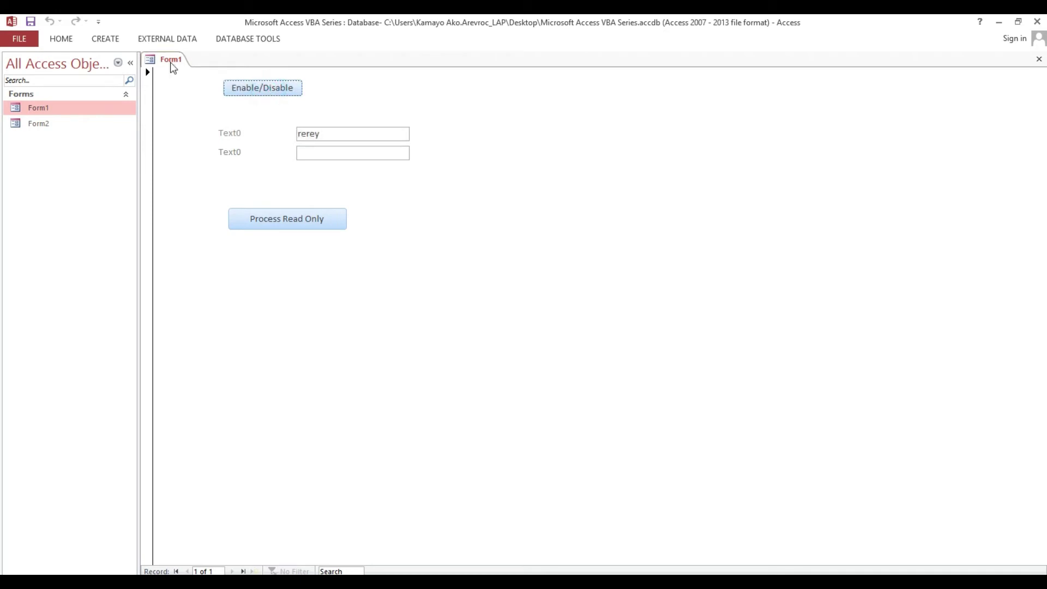
pyautogui.doubleClick(377, 135)
pyautogui.write('Reyan')
pyautogui.write('d')
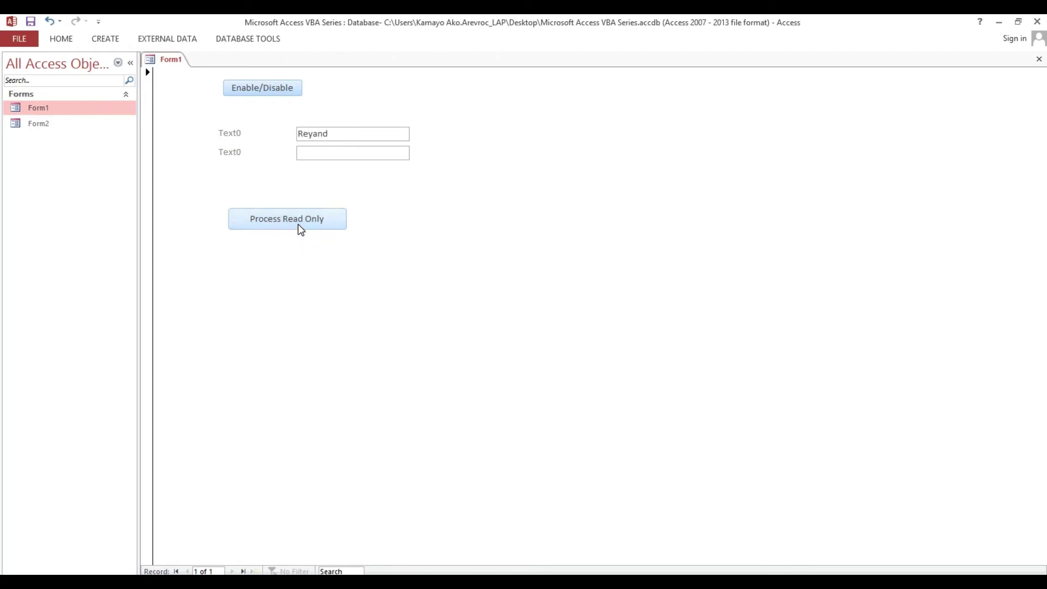
# Toggle Process Read Only twice on the first text box and retype its surname.
pyautogui.click(299, 226)
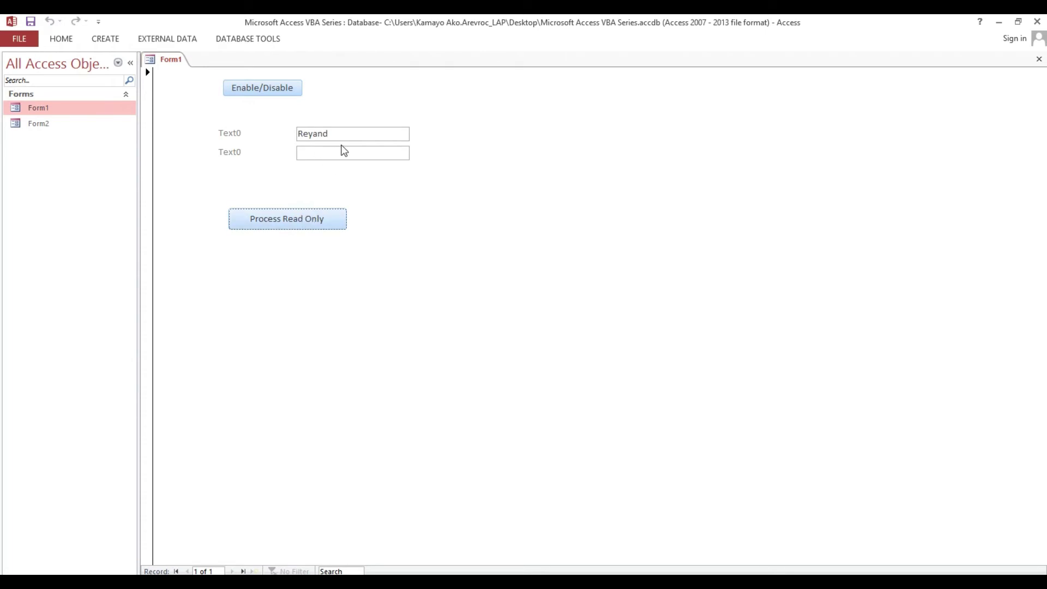
pyautogui.moveTo(357, 131); pyautogui.dragTo(279, 131)
pyautogui.click(333, 134)
pyautogui.doubleClick(352, 136)
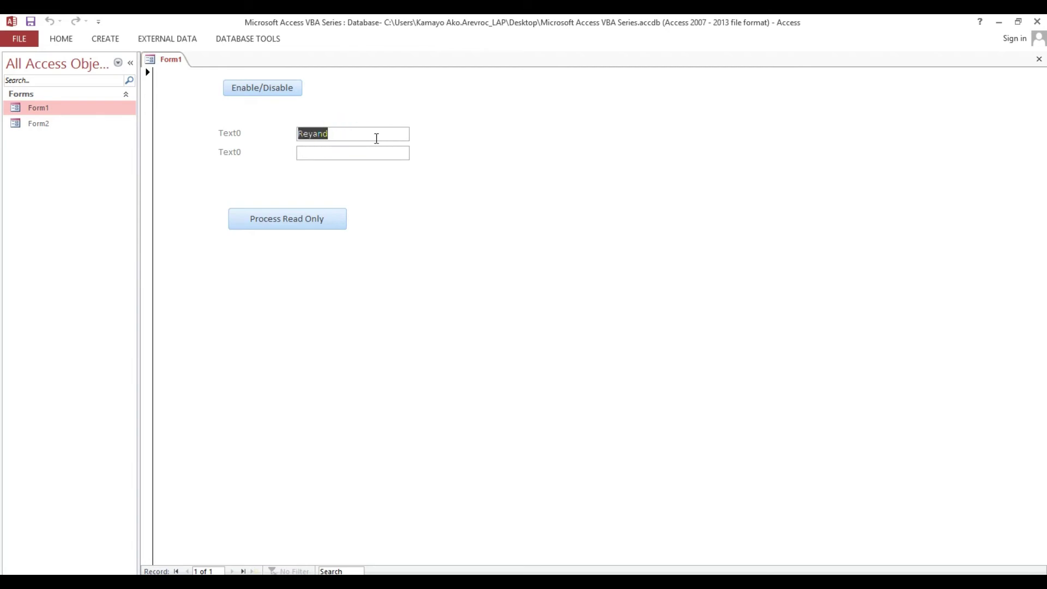
pyautogui.click(293, 222)
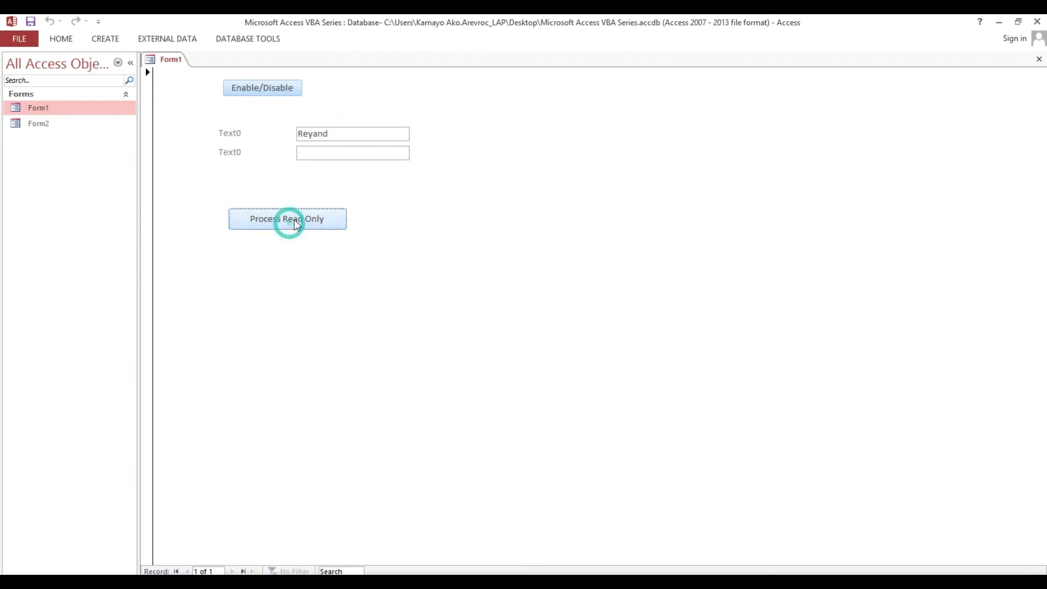
pyautogui.doubleClick(350, 135)
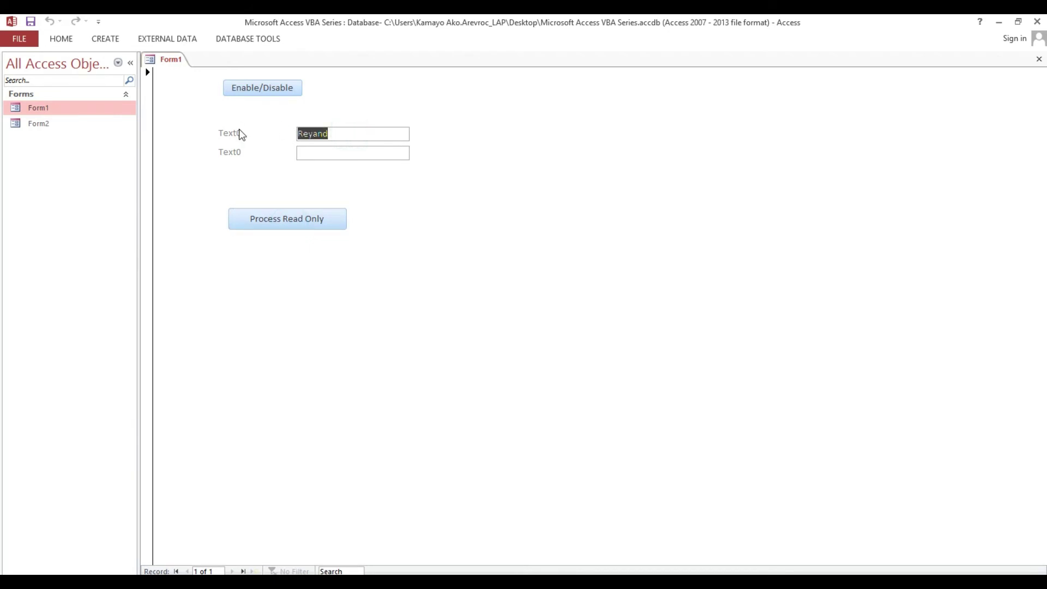
pyautogui.write('Corvera')
# Disable the first text box, confirm it rejects clicks, re-enable it and enter a full name.
pyautogui.click(245, 92)
pyautogui.click(245, 92)
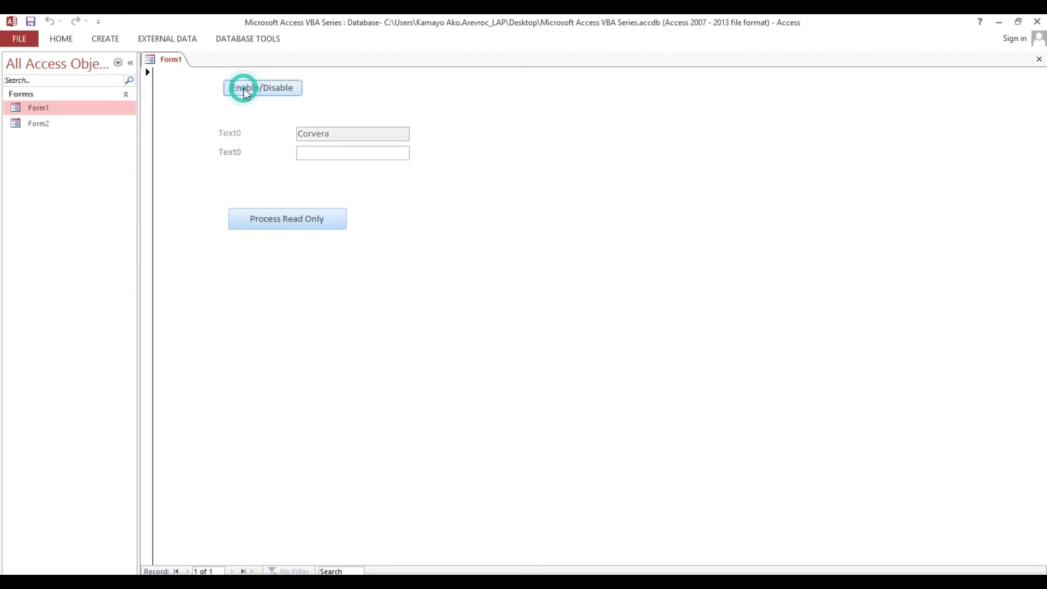
pyautogui.click(311, 133)
pyautogui.click(338, 134)
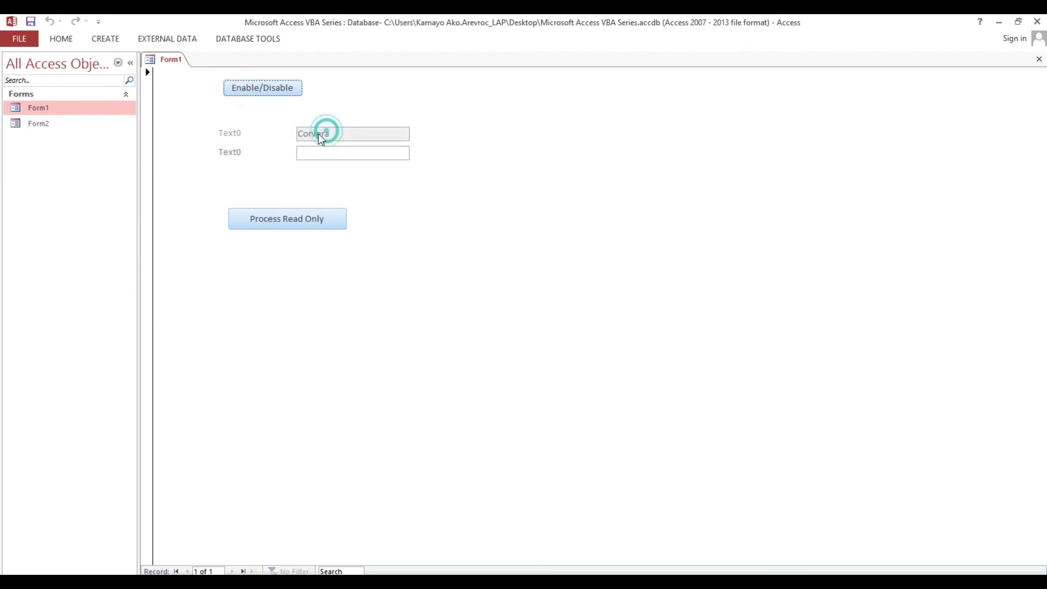
pyautogui.click(338, 134)
pyautogui.click(277, 82)
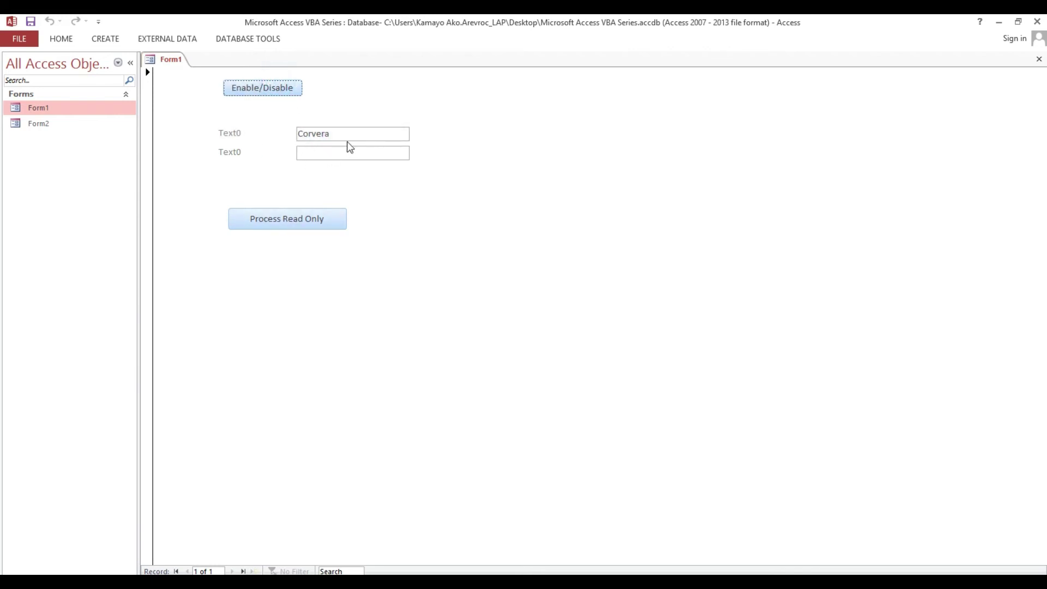
pyautogui.moveTo(350, 133); pyautogui.dragTo(275, 136)
pyautogui.write('RE')
pyautogui.write('y Cor')
pyautogui.write('vera')
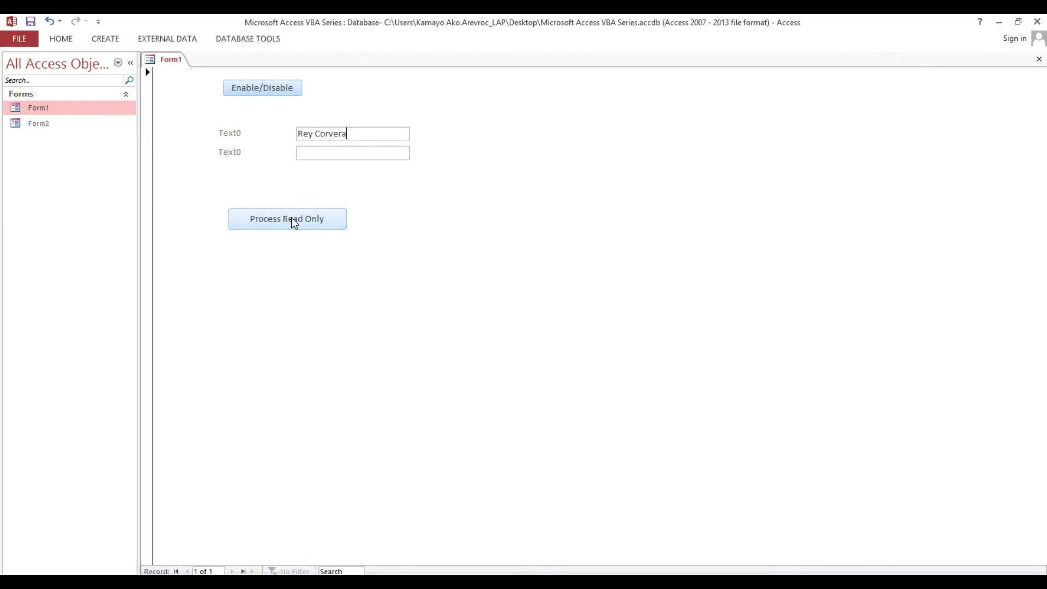
# Toggle Process Read Only, then copy the full name from the first text box.
pyautogui.click(292, 218)
pyautogui.click(307, 134)
pyautogui.click(382, 134)
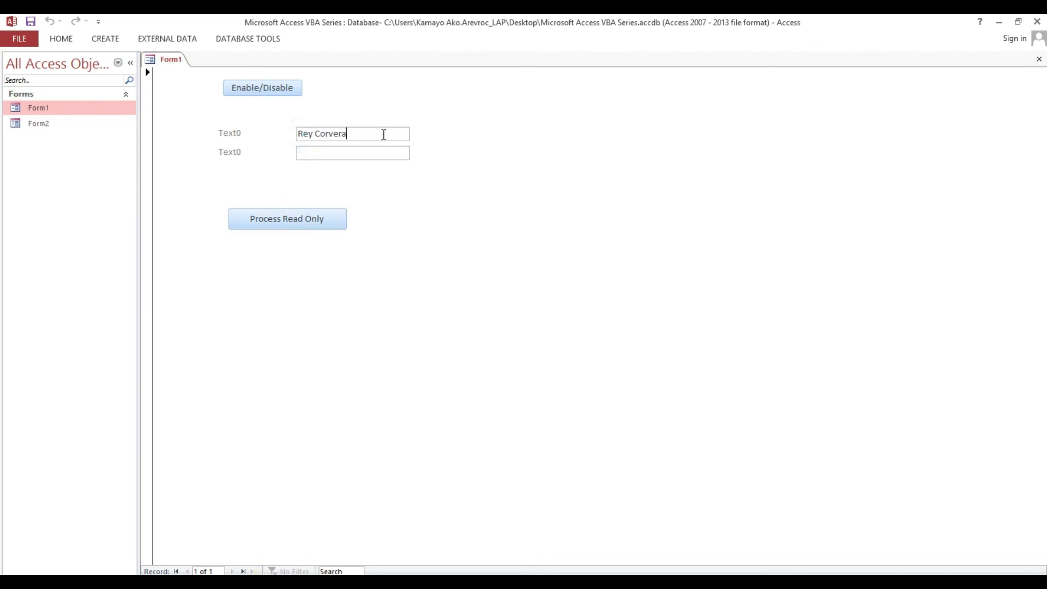
pyautogui.click(384, 134)
pyautogui.moveTo(359, 133); pyautogui.dragTo(286, 134)
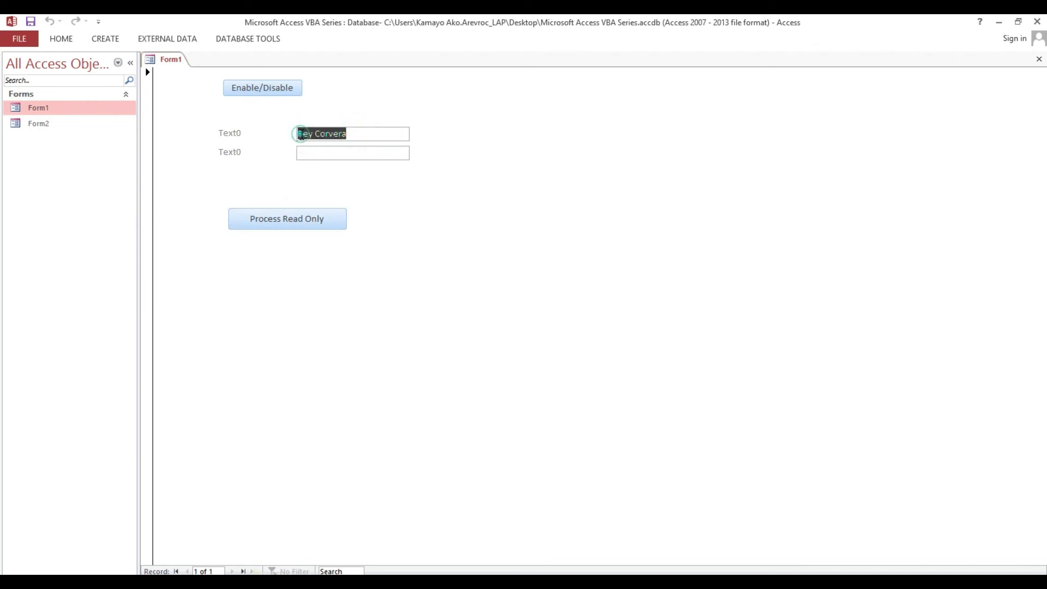
pyautogui.rightClick(299, 134)
pyautogui.click(322, 156)
# Paste the name into the second text box and toggle Process Read Only again.
pyautogui.click(323, 155)
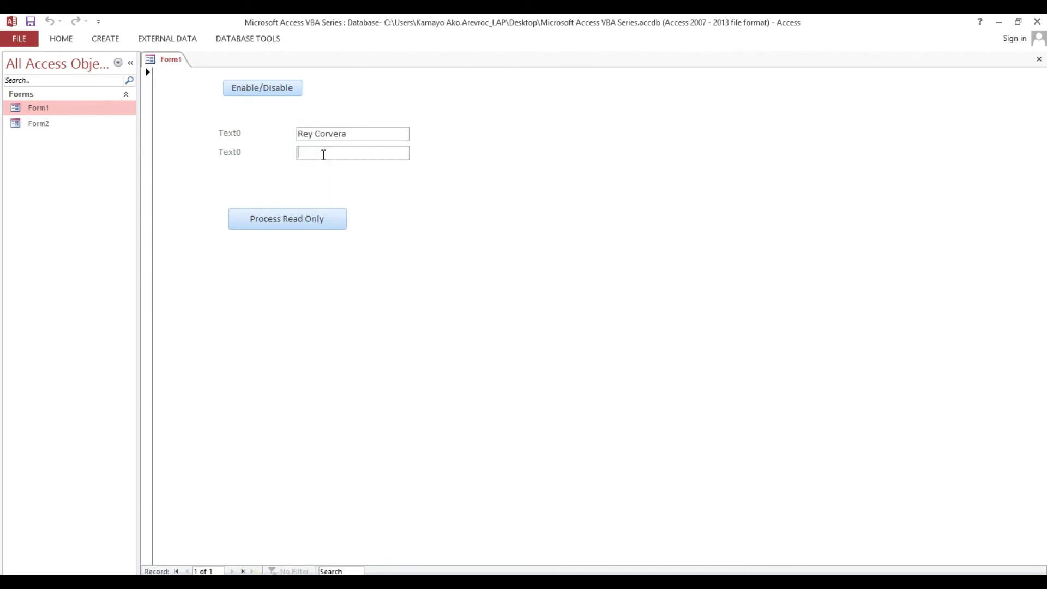
pyautogui.rightClick(323, 155)
pyautogui.click(343, 192)
pyautogui.click(285, 228)
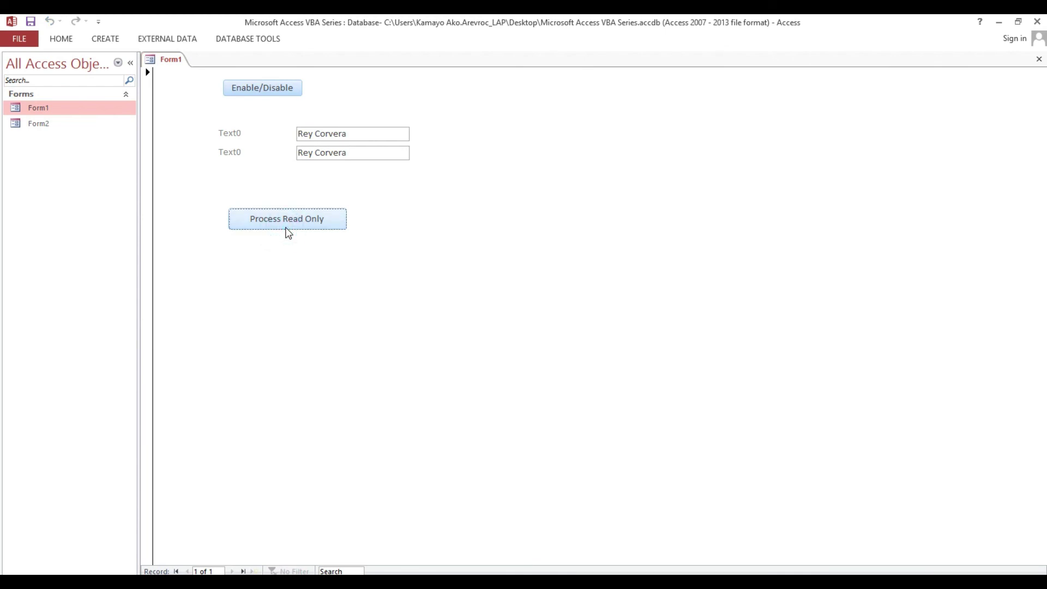